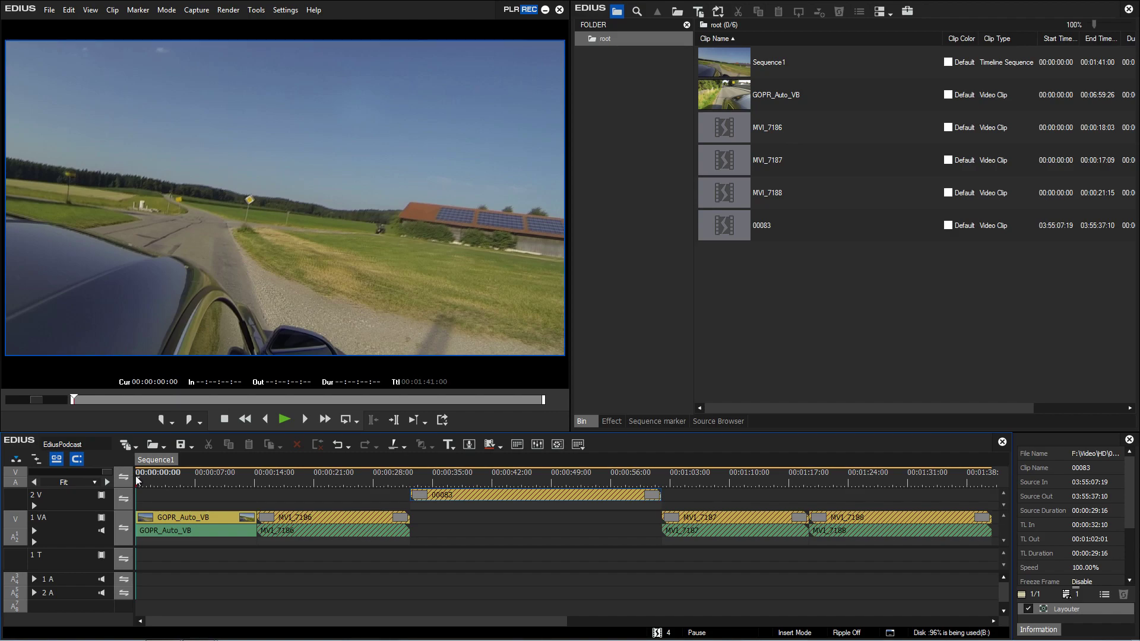
- Move the playhead to about 00:00:15 over the offline MVI_7186 clip to show the checkerboard preview
left_click_drag(139, 478, 273, 501)
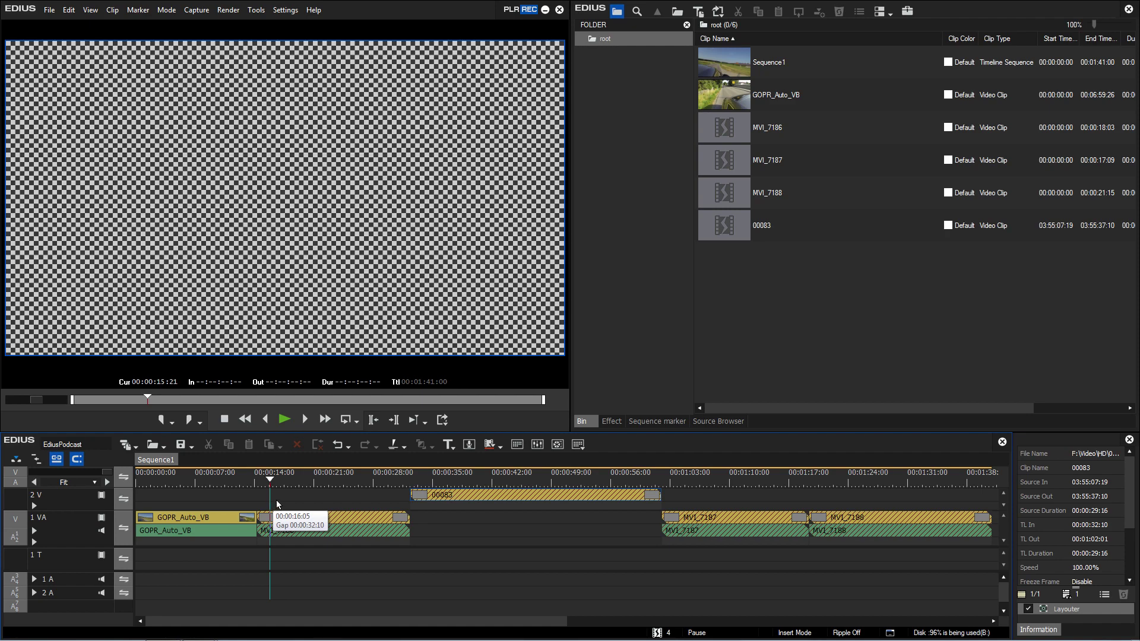
- Check GOPR_Auto_VB's file info, confirming its source B:\EdiusPodcast\VIDEO FOOTAGE\GOPR_Auto_VB.MP4
right_click(756, 101)
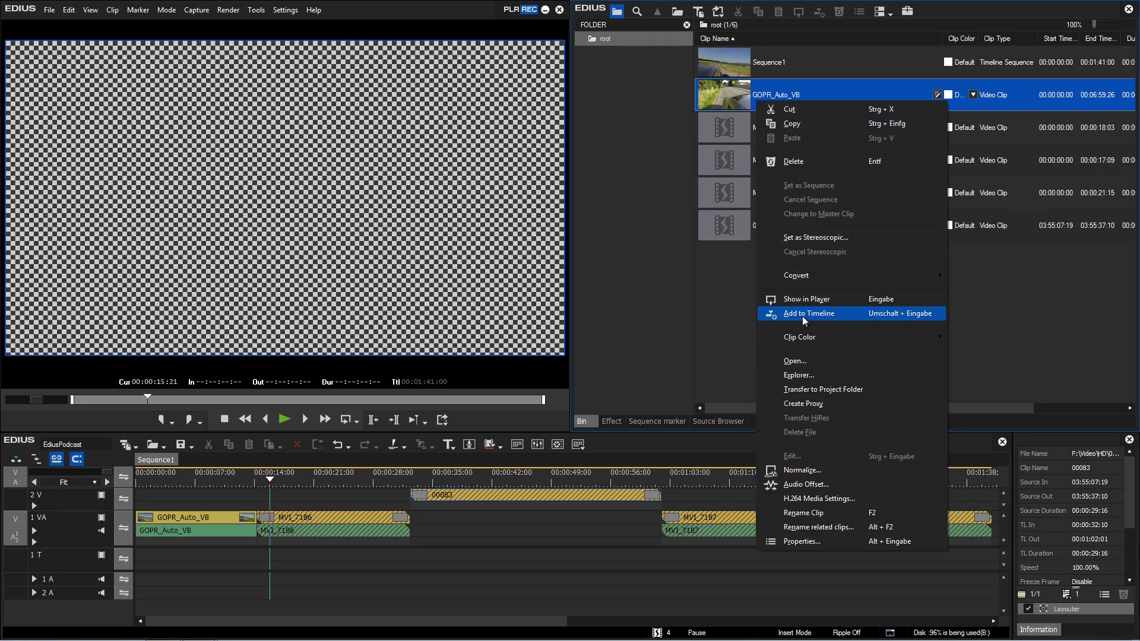
left_click(802, 542)
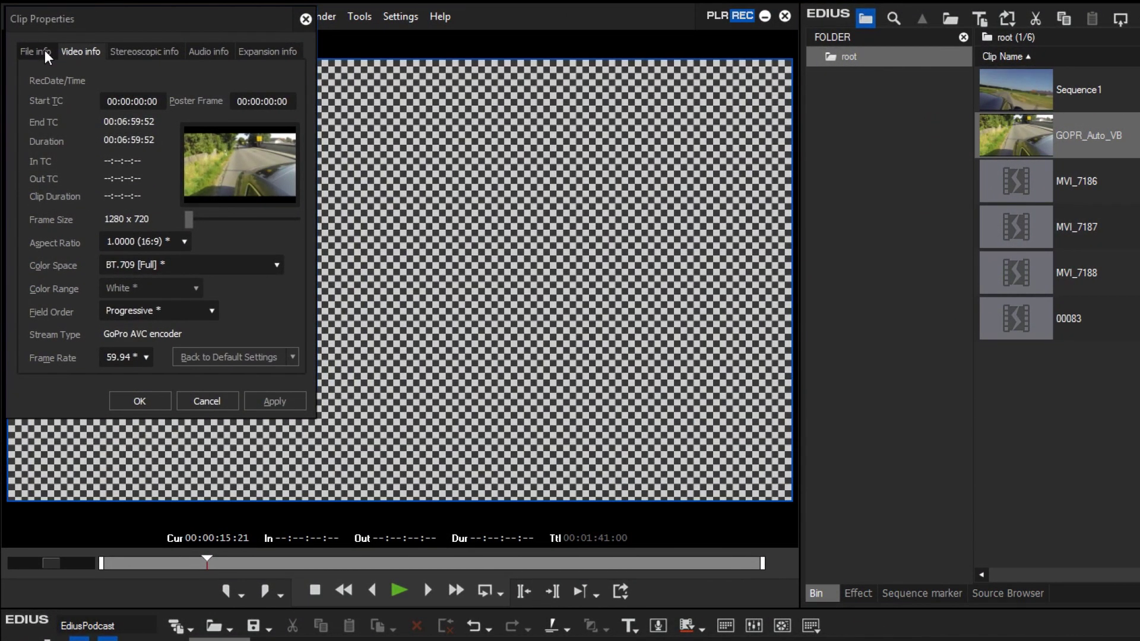
left_click(33, 36)
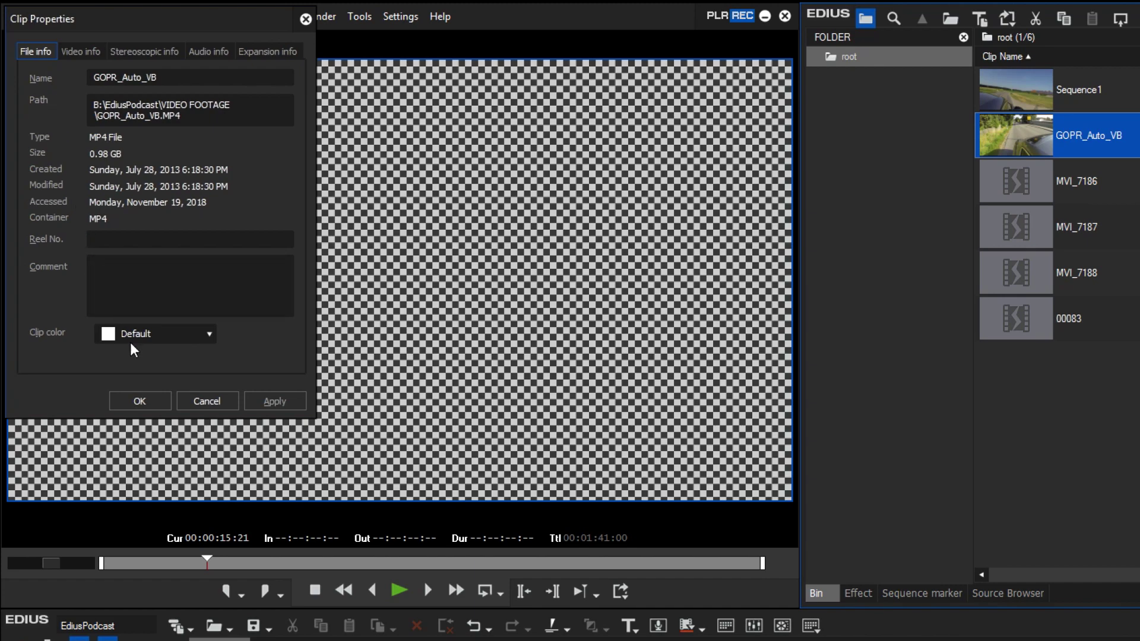
left_click(141, 401)
left_click(71, 19)
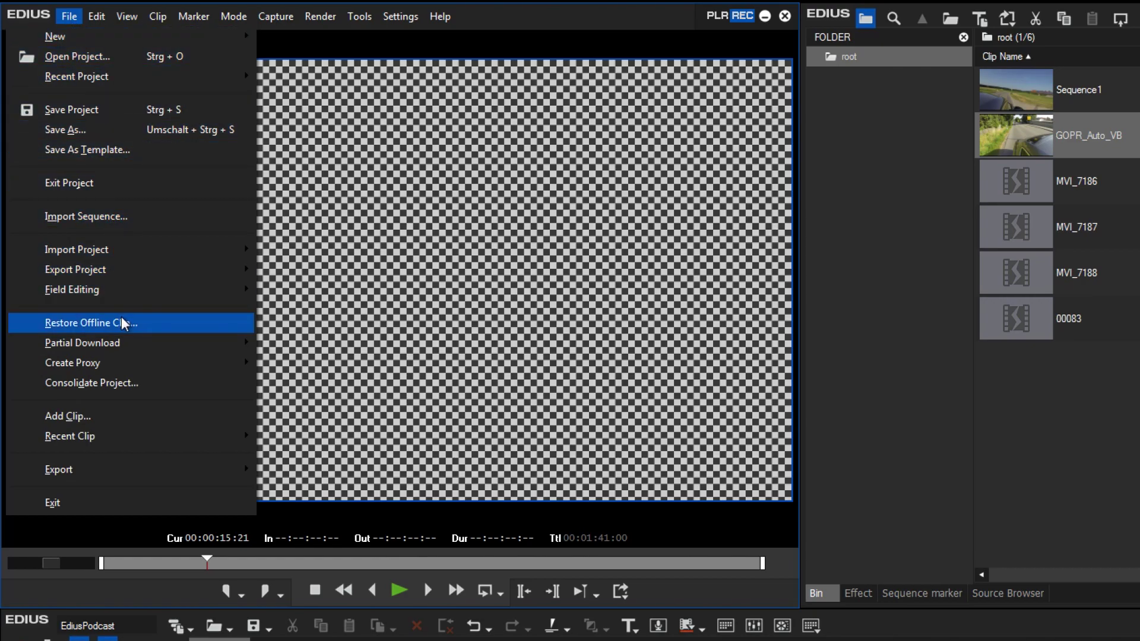
- Open Restore and Transfer Clips, listing MVI_7186–7188.MOV and 00083.MTS, with range on all timeline sequence
left_click(89, 322)
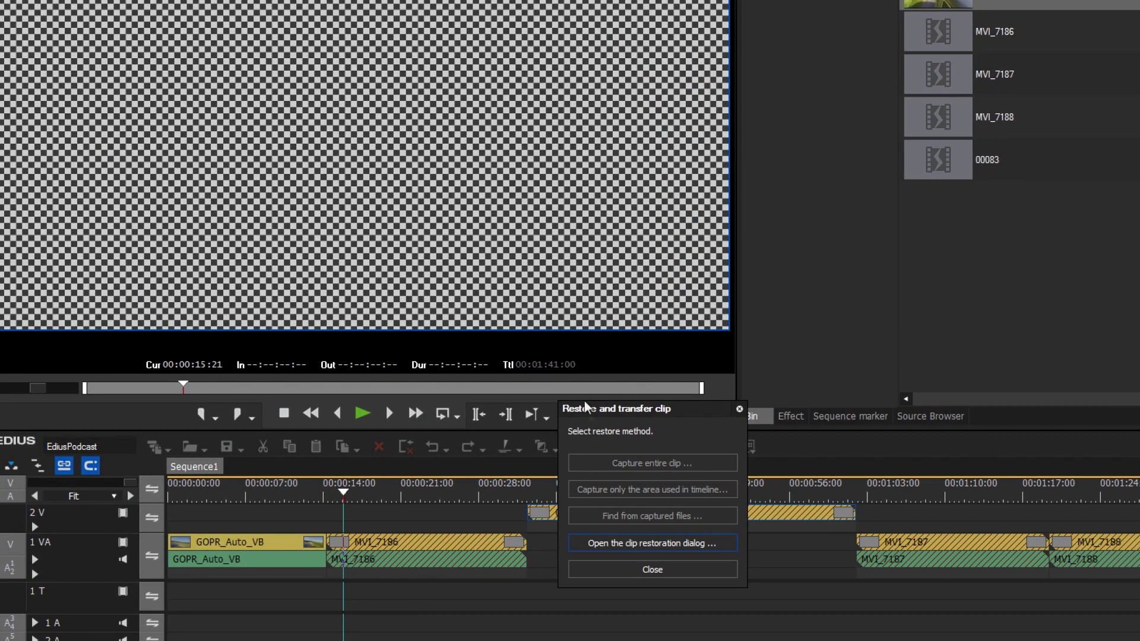
left_click(630, 543)
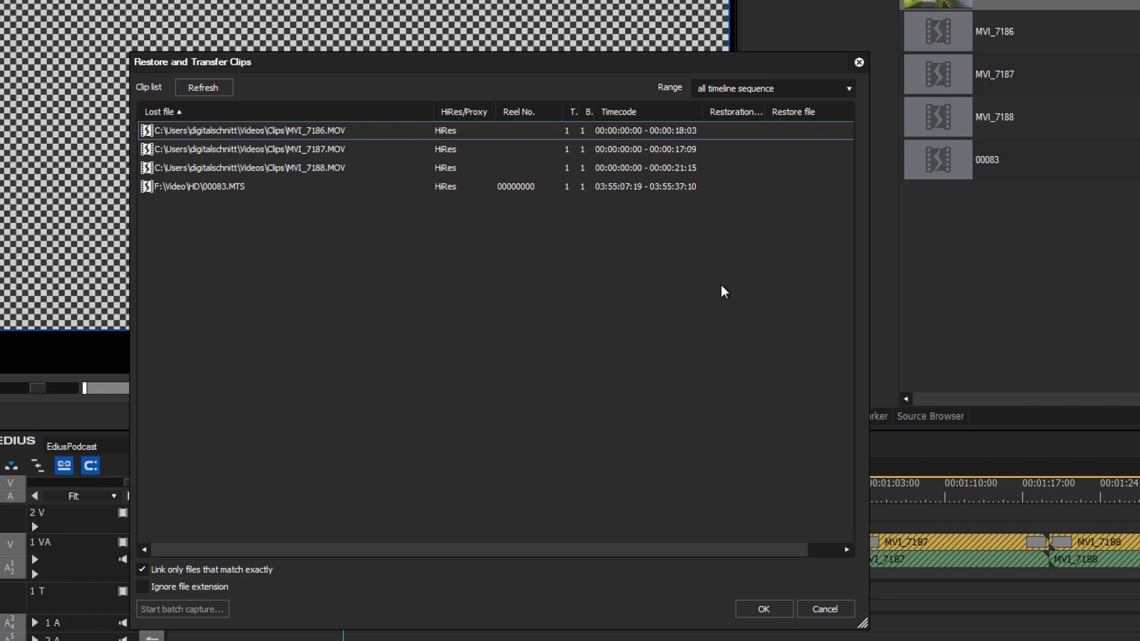
left_click(815, 95)
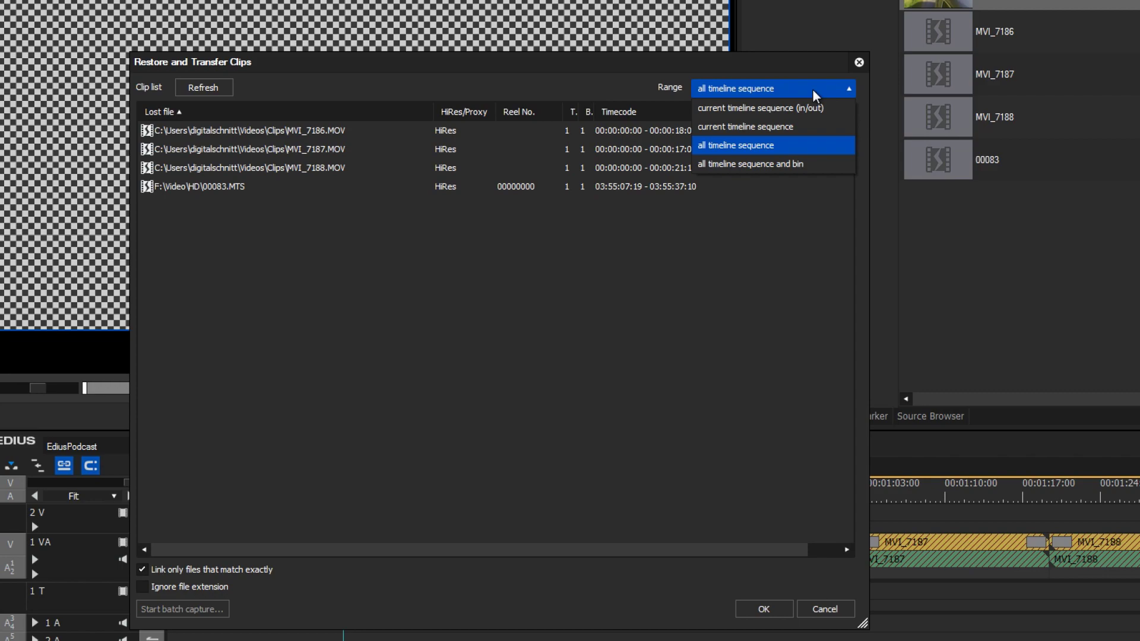
left_click(815, 92)
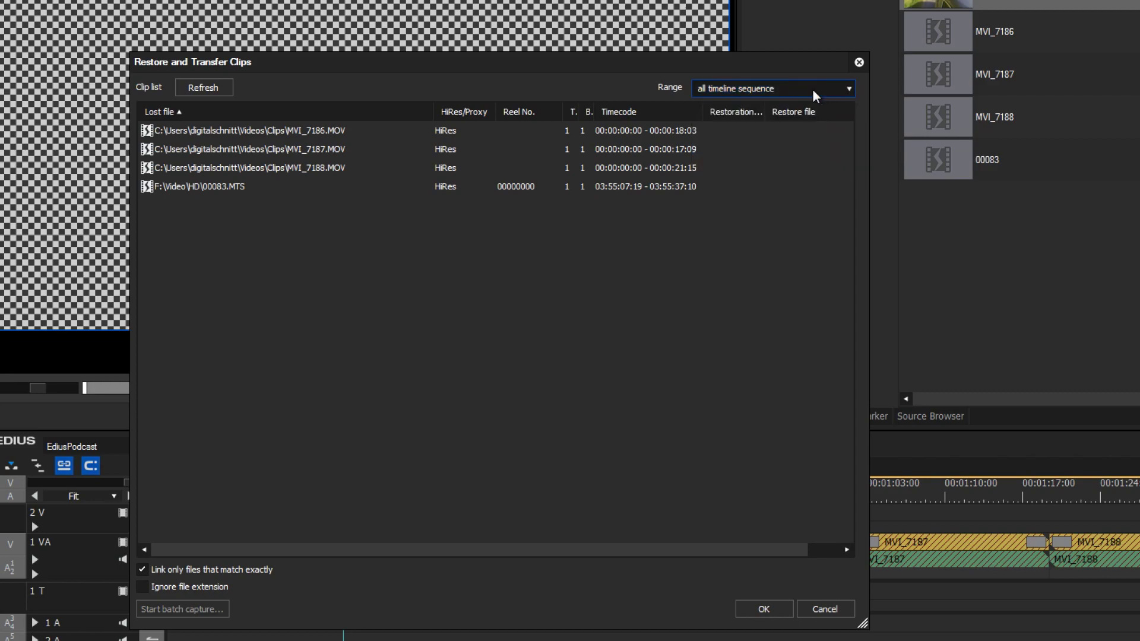
- Set MVI_7186, MVI_7187 and MVI_7188 to Relink (select folder) using the EDIUS Podcast folder
left_click(762, 133)
left_click(758, 131)
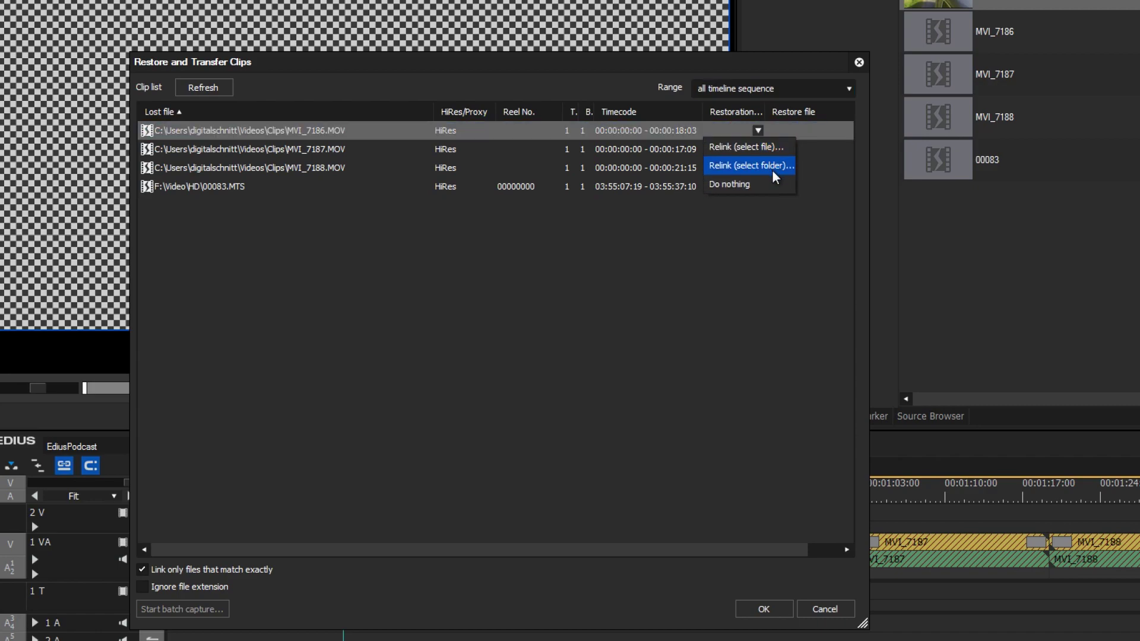
left_click(768, 190)
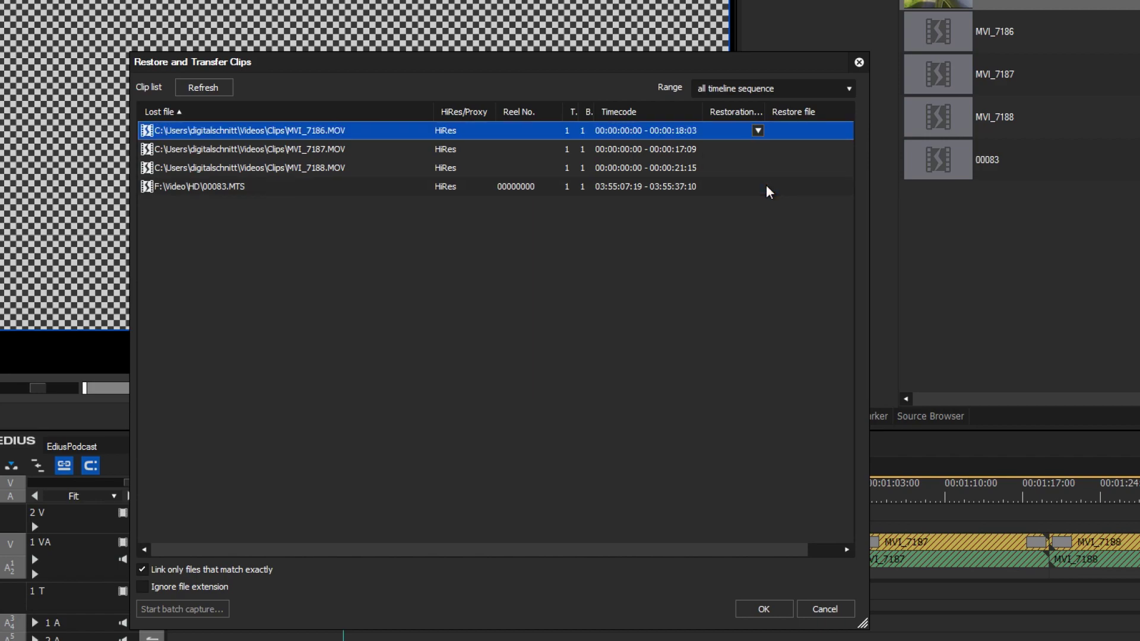
left_click(736, 170, "shift")
left_click(758, 168)
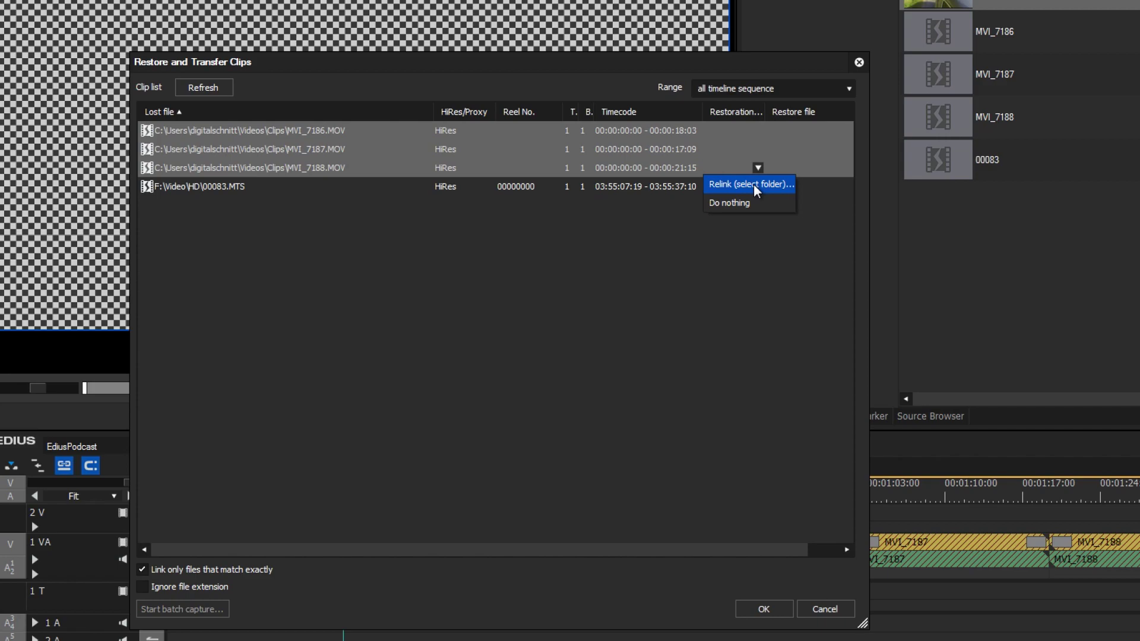
left_click(752, 185)
left_click(446, 341)
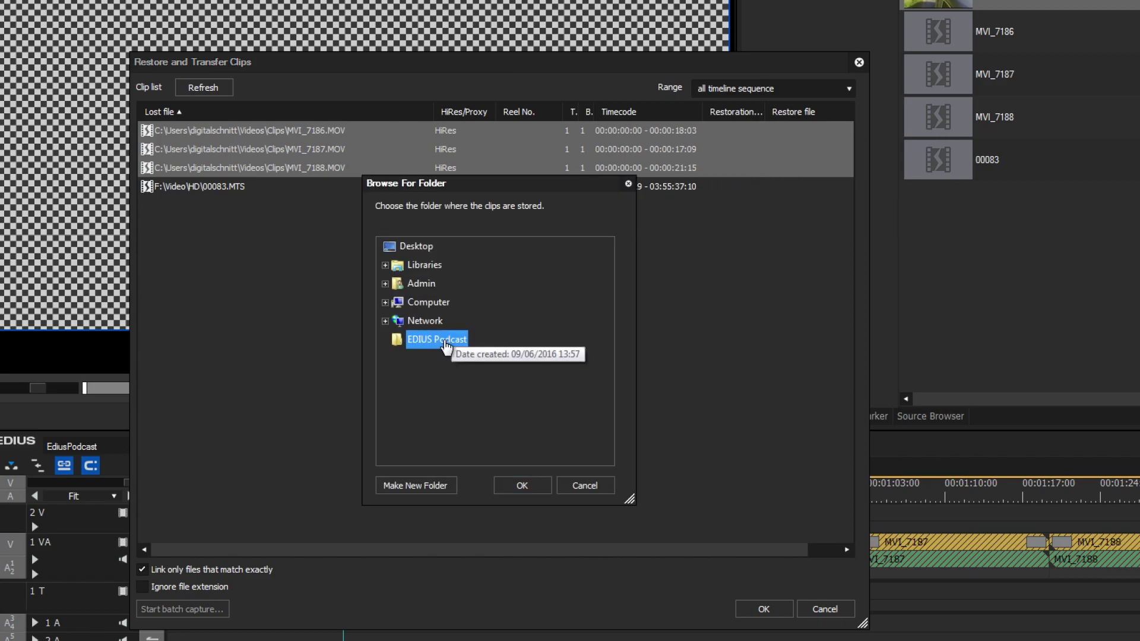
left_click(518, 489)
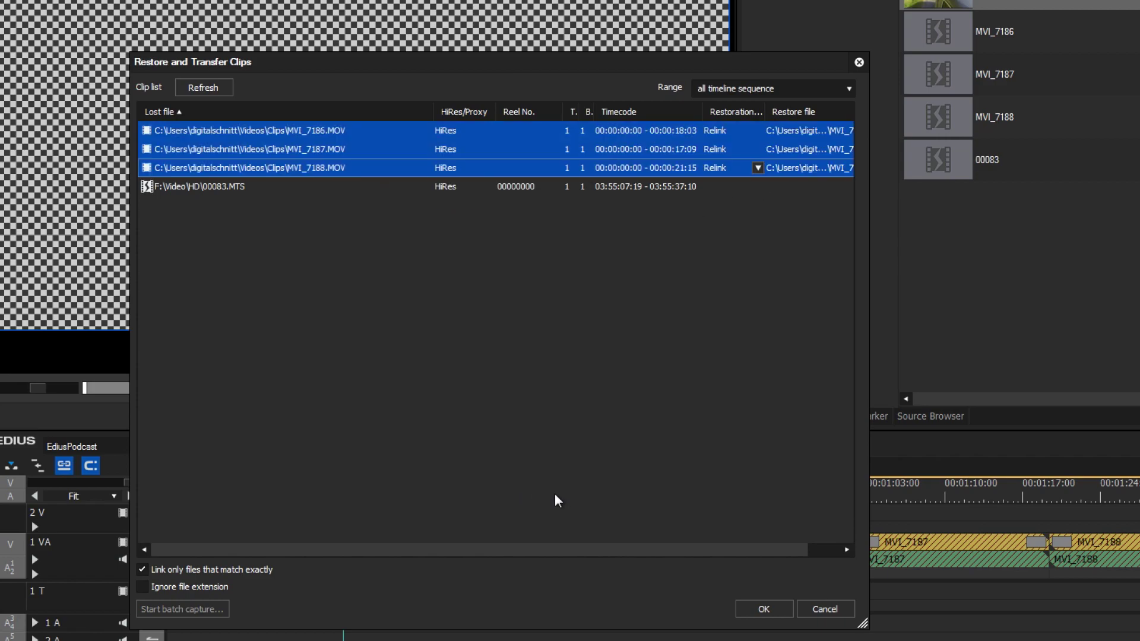
- Apply the relink and close the dialog, leaving 00083 unrestored
left_click(755, 611)
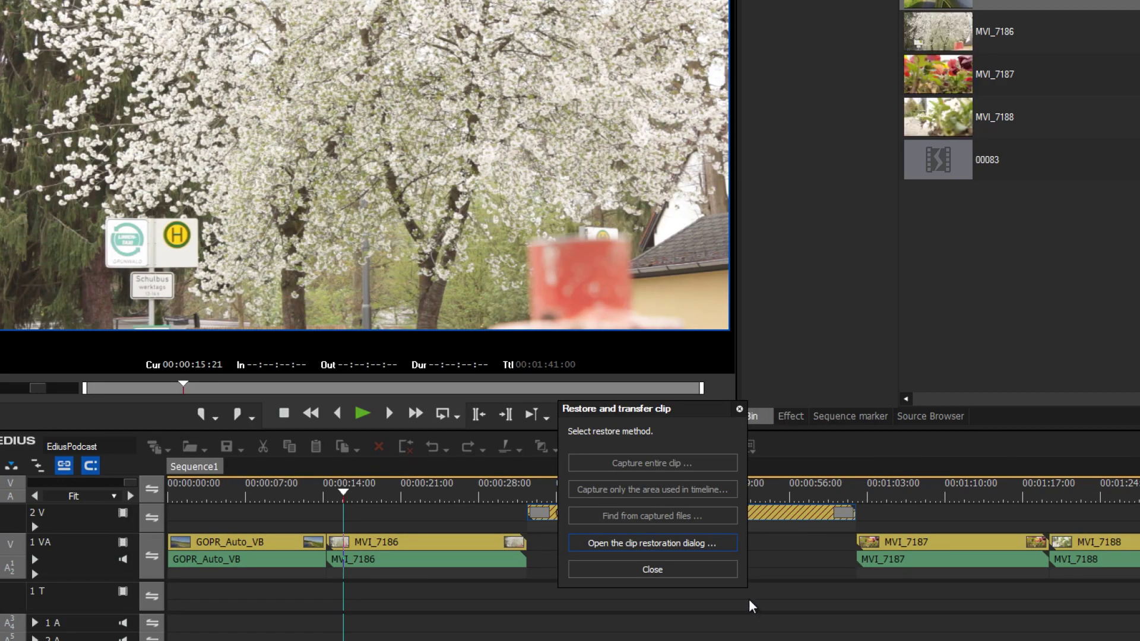
left_click(669, 577)
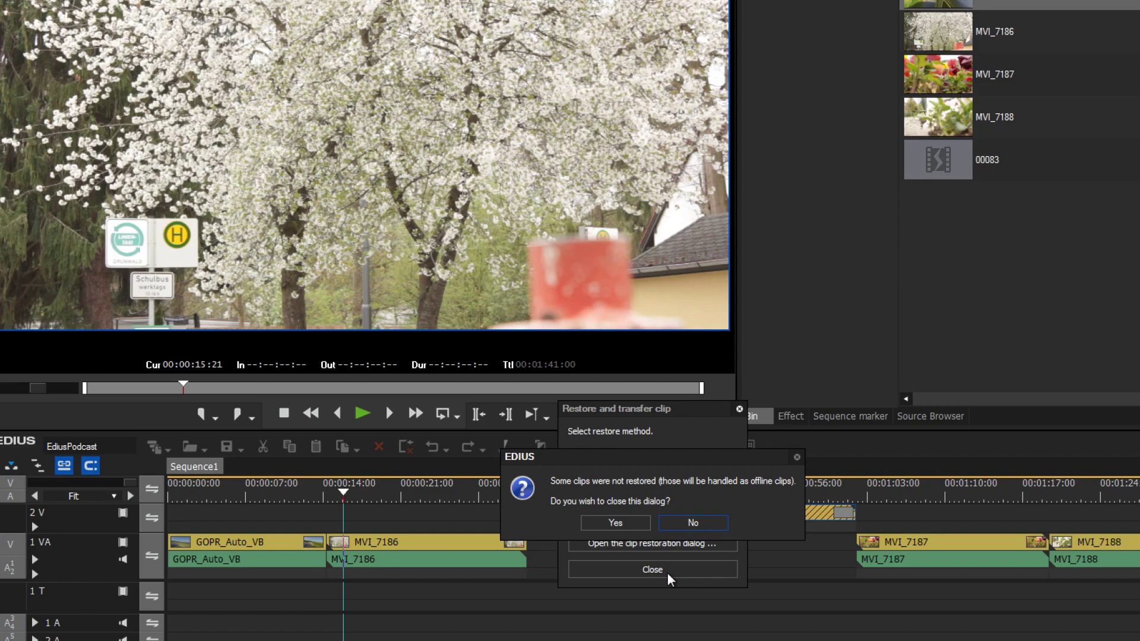
left_click(633, 524)
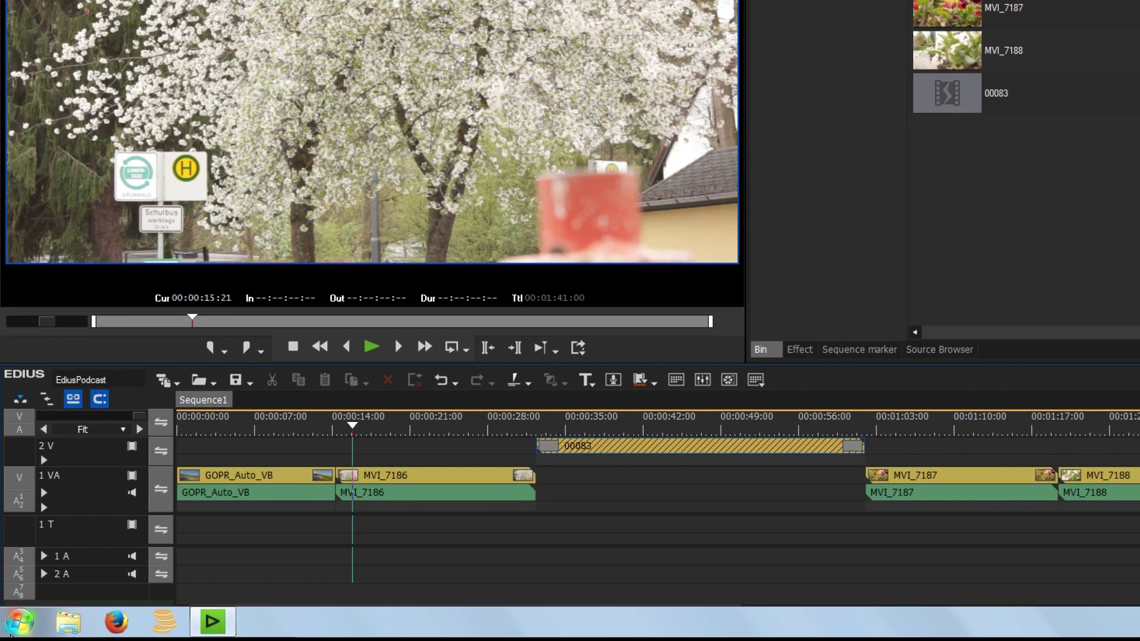
- Open Computer Management from the Start menu's Computer entry and show Disk Management
left_click(11, 635)
right_click(236, 426)
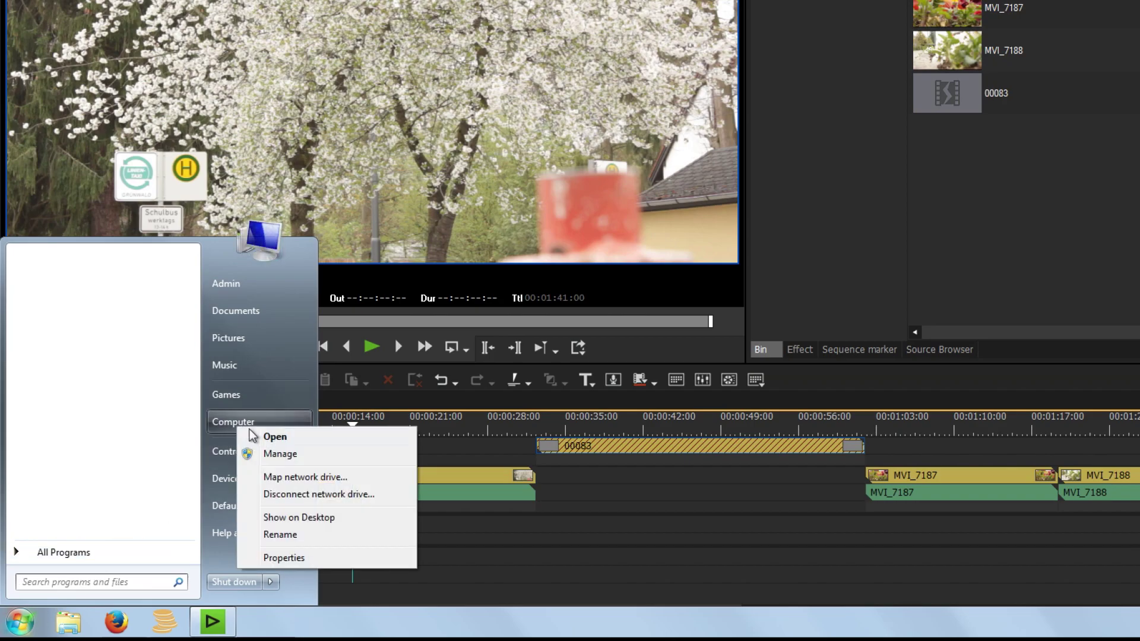
left_click(265, 454)
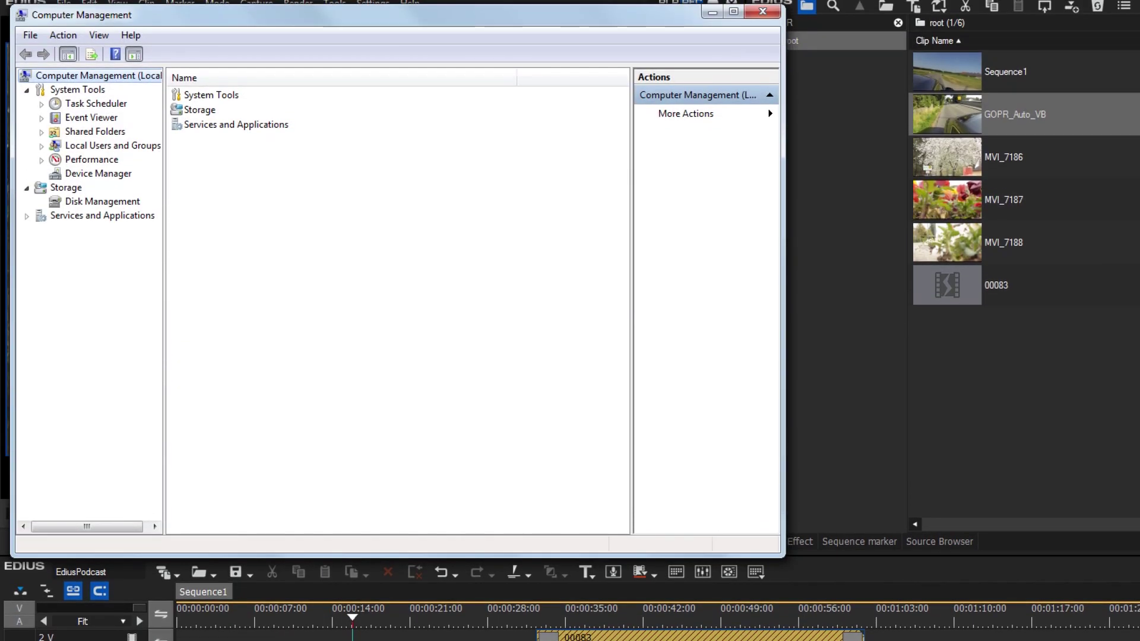
left_click(117, 203)
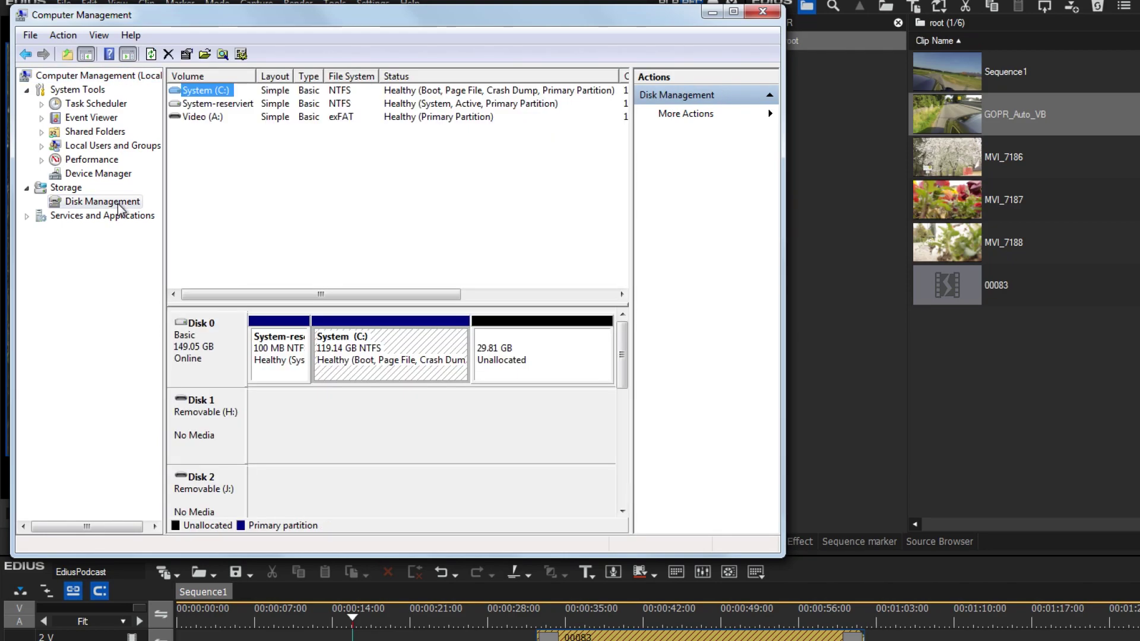
- Change the Video volume's drive letter from A: to F: and accept the warning
left_click(202, 117)
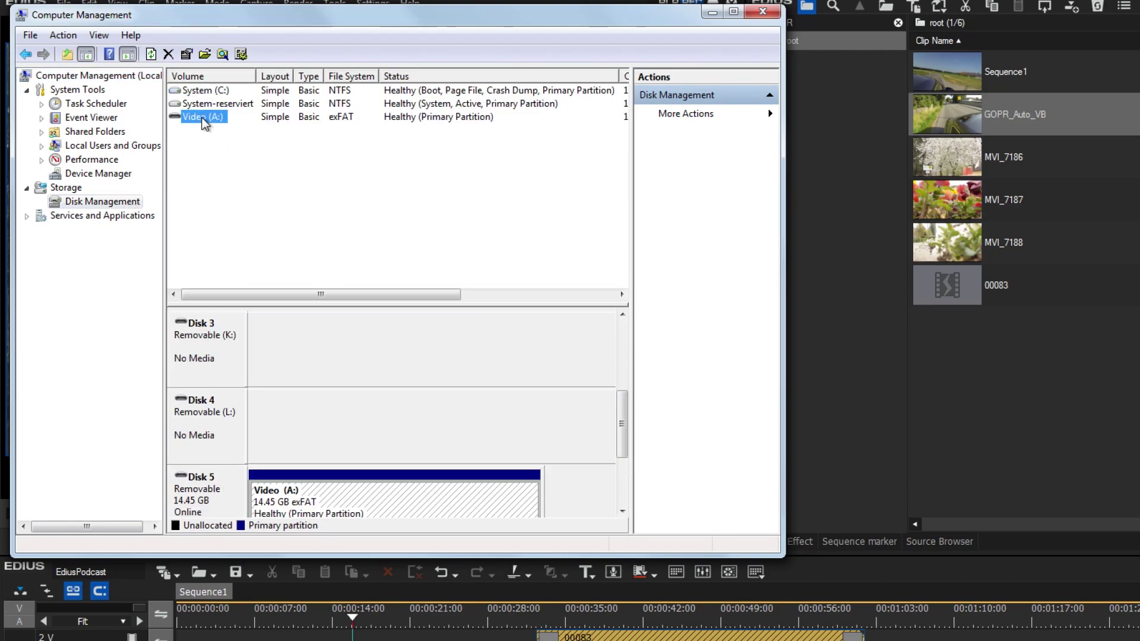
right_click(202, 118)
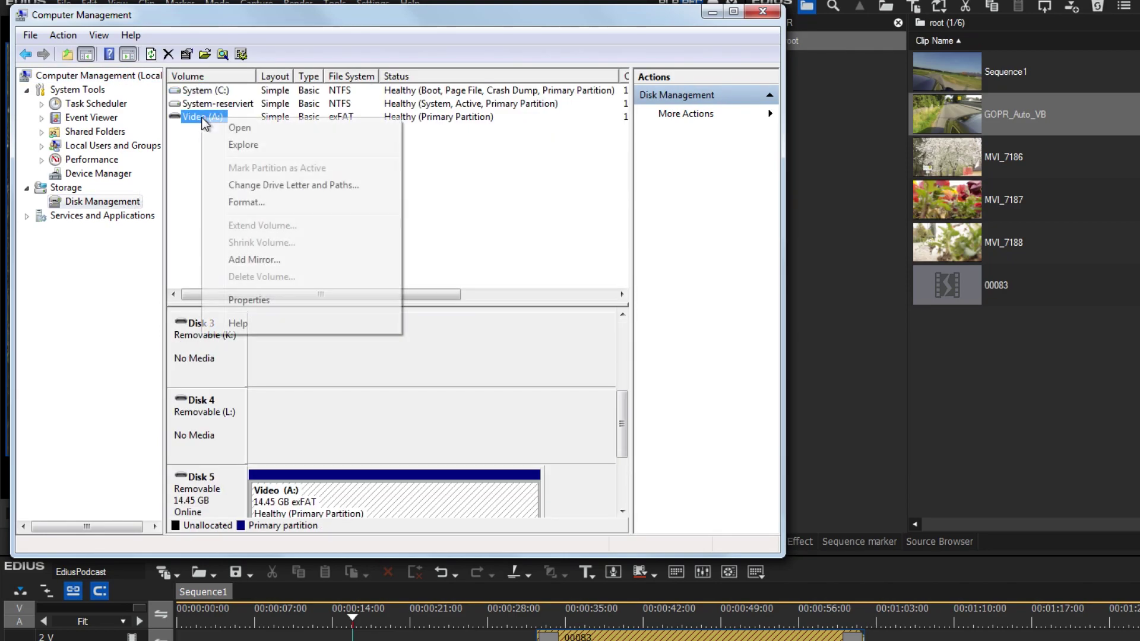
left_click(264, 185)
left_click(354, 328)
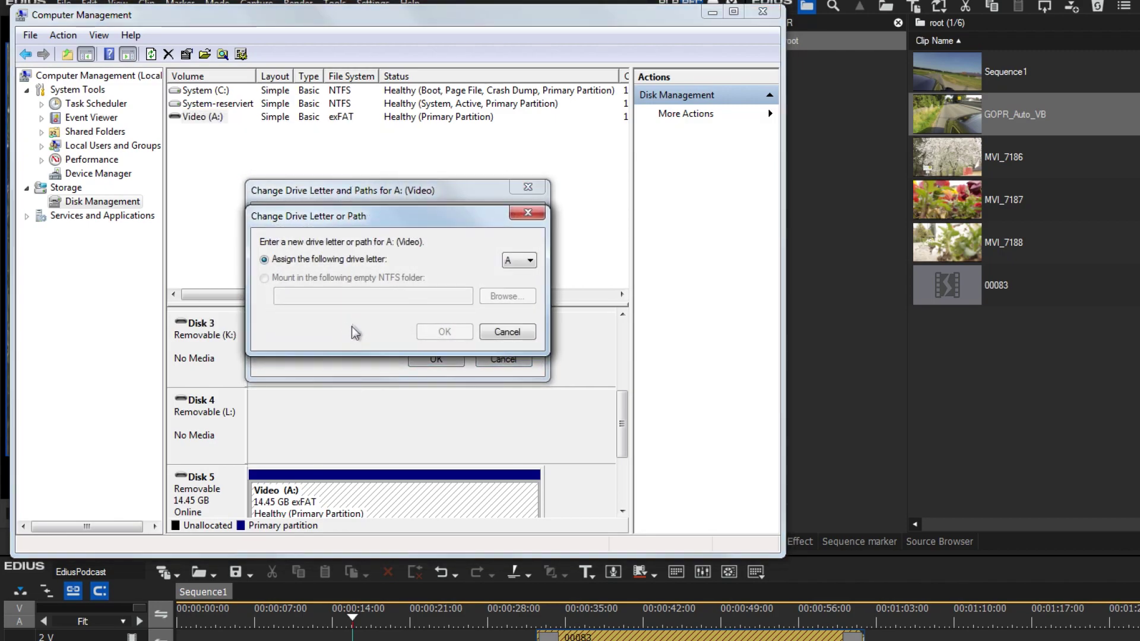
left_click(518, 261)
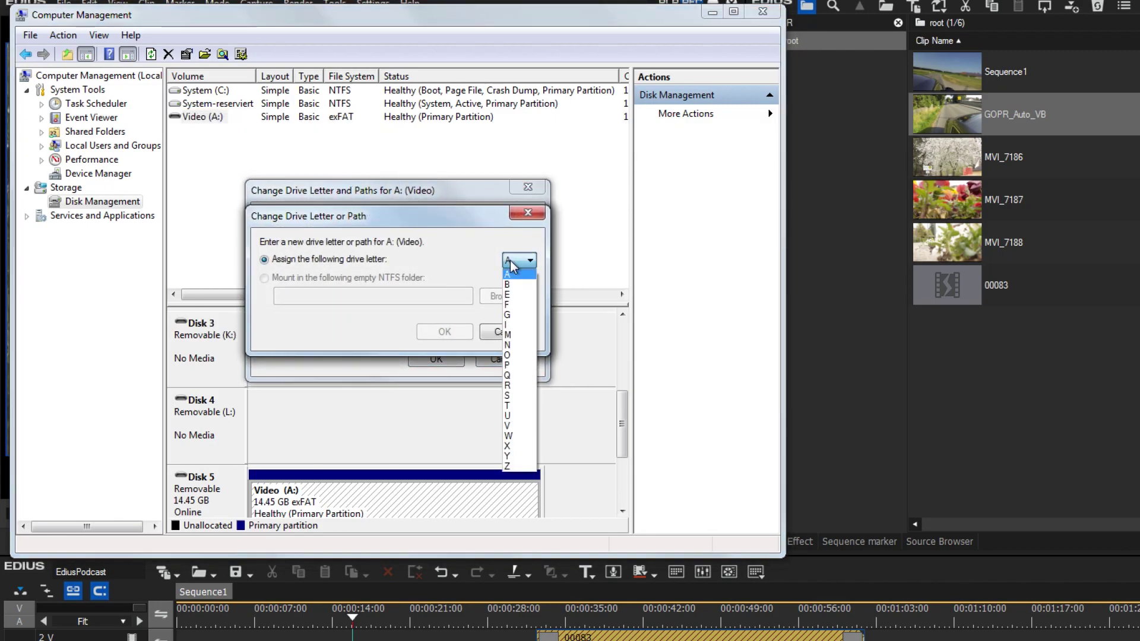
left_click(514, 307)
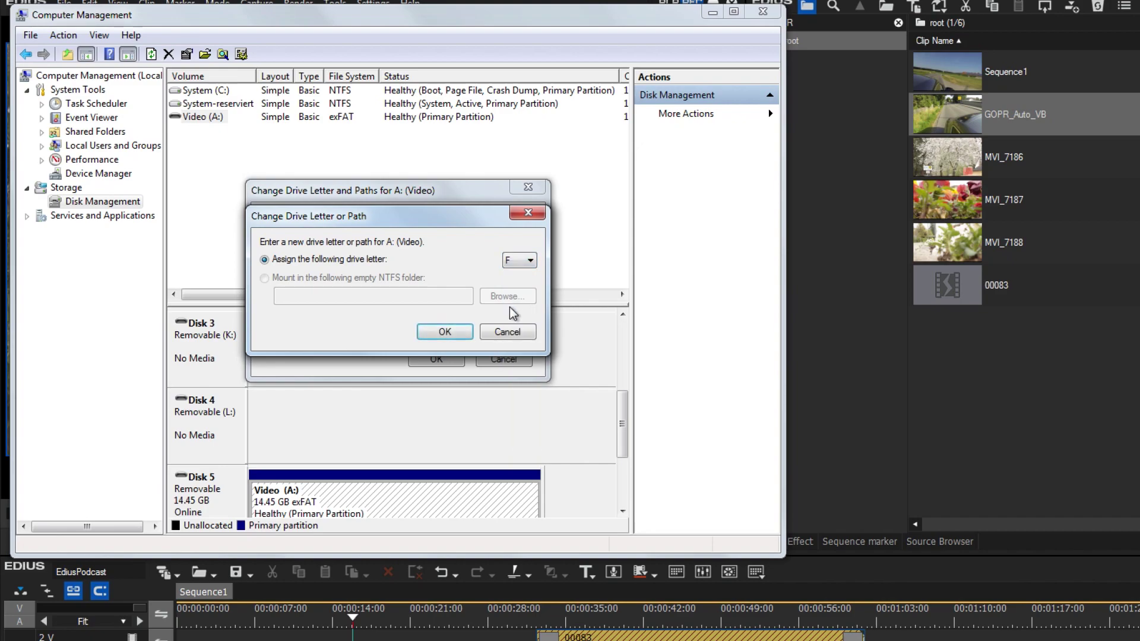
left_click(445, 332)
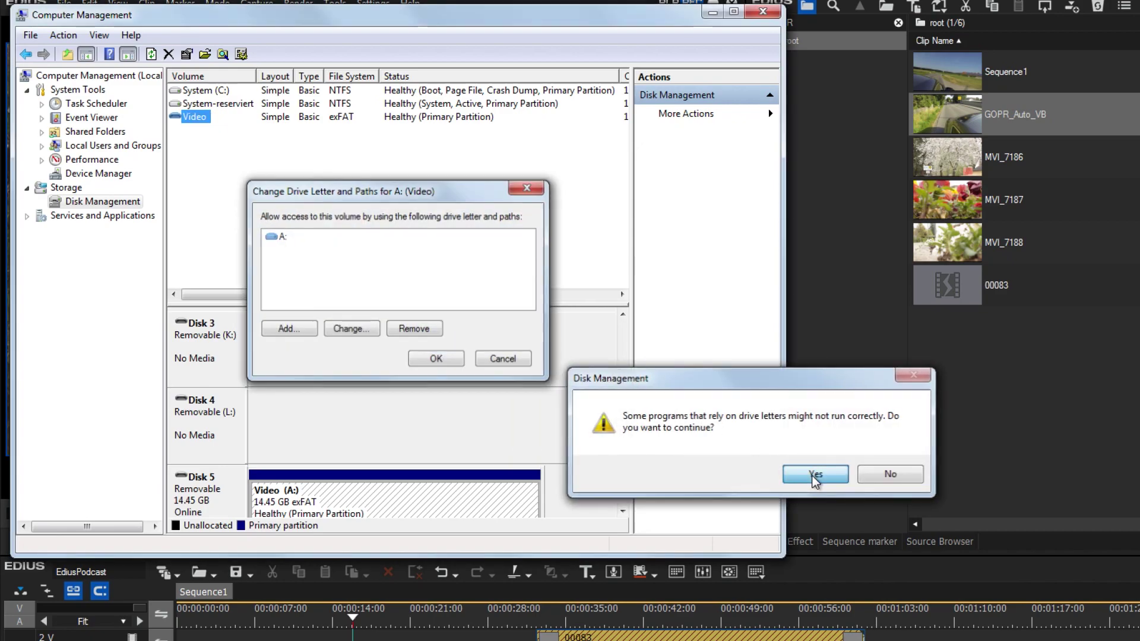
left_click(814, 475)
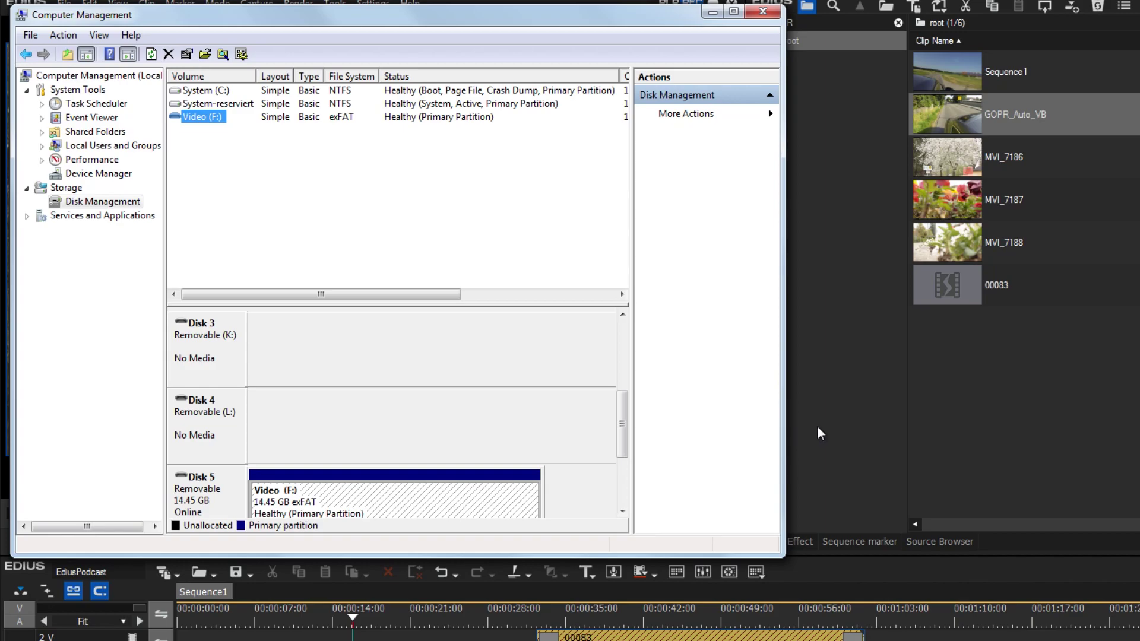
- Return to EDIUS and preview clip 00083, now playing its footage from the F: drive
key("alt+F4")
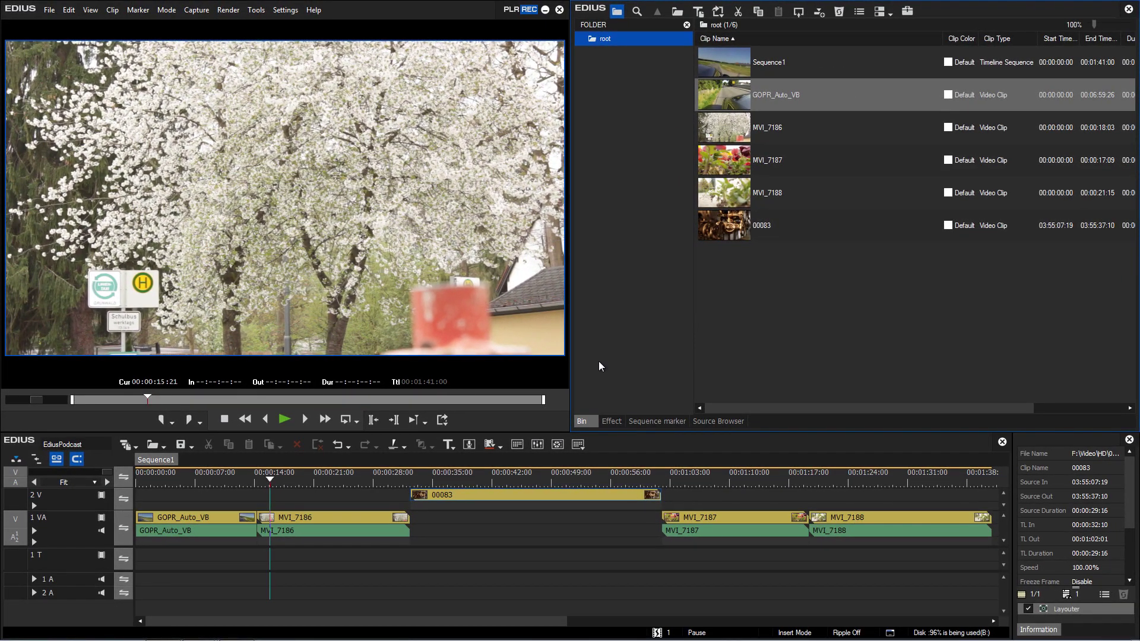
left_click(497, 476)
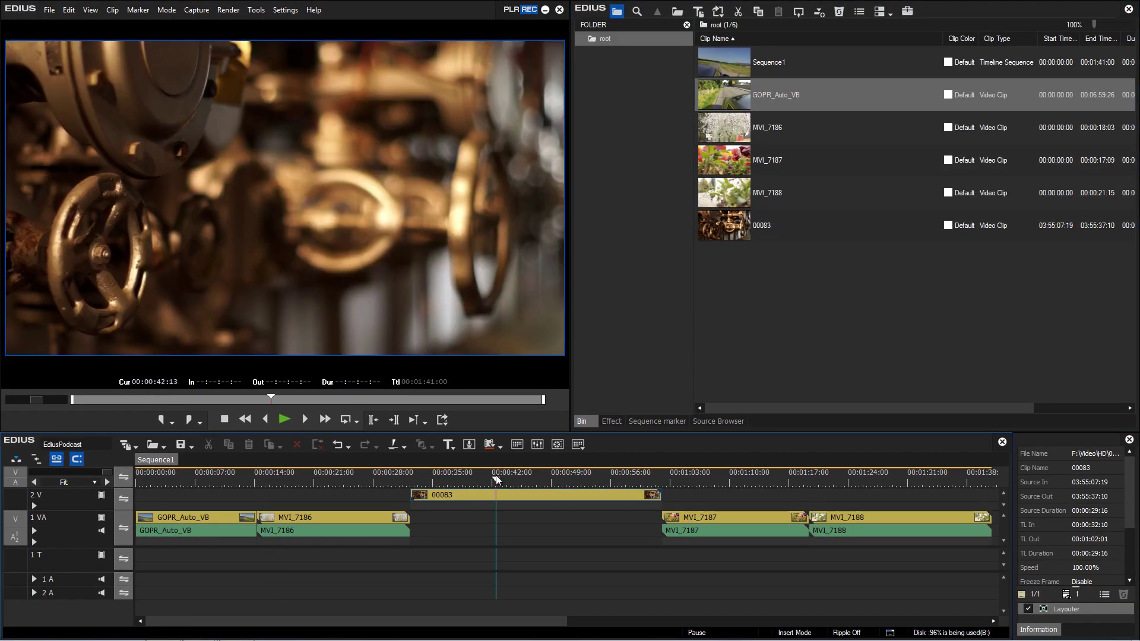